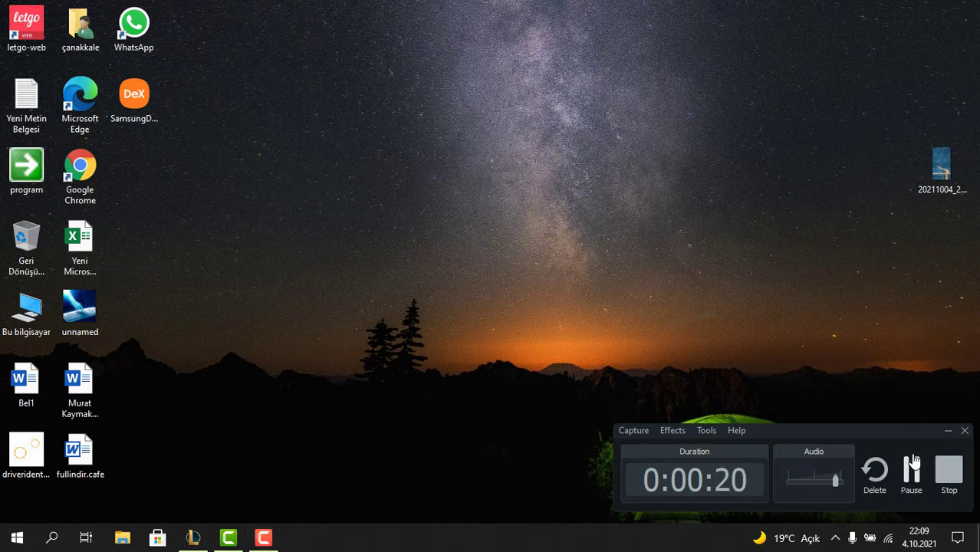
Step: Minimize the recorder window and open Radeon Software from its icon among the hidden notification-area programs
click(949, 431)
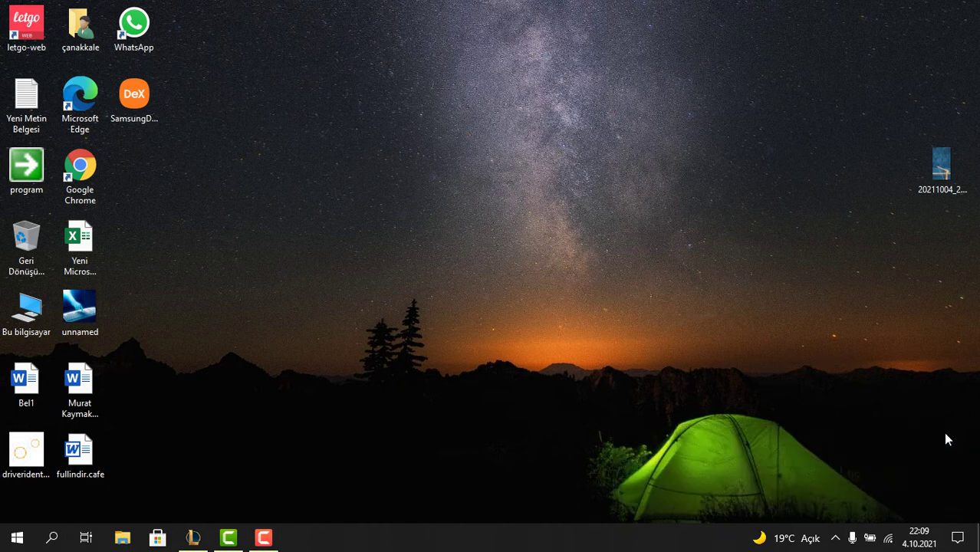
click(835, 538)
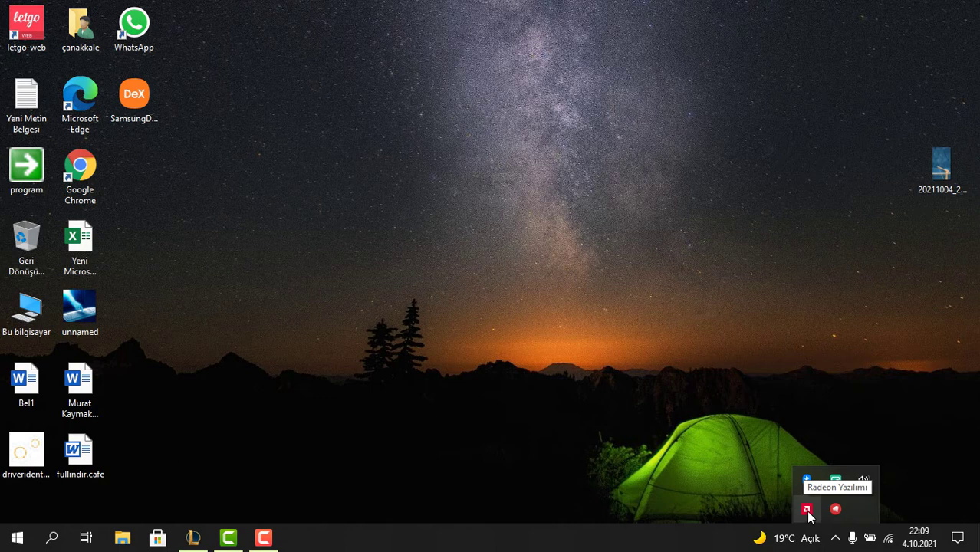
right_click(807, 513)
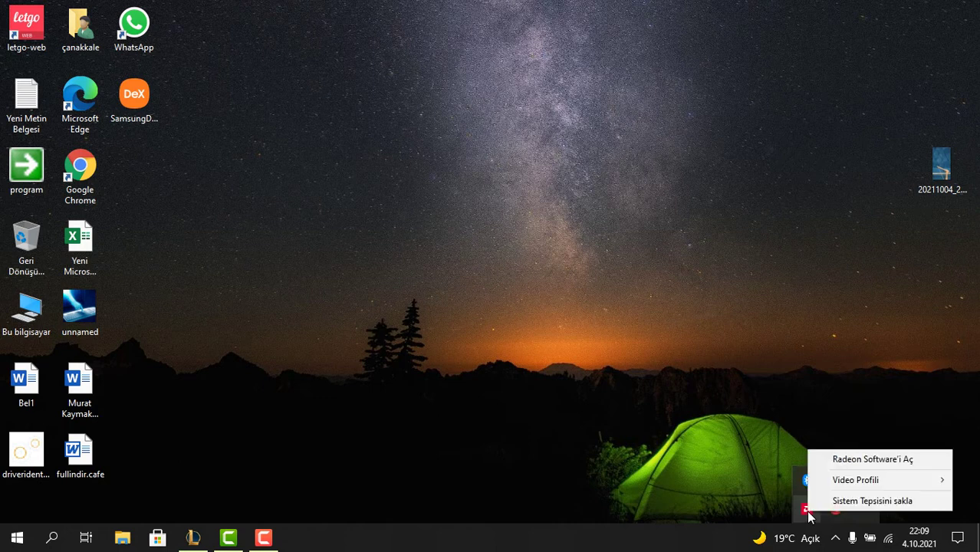
click(840, 460)
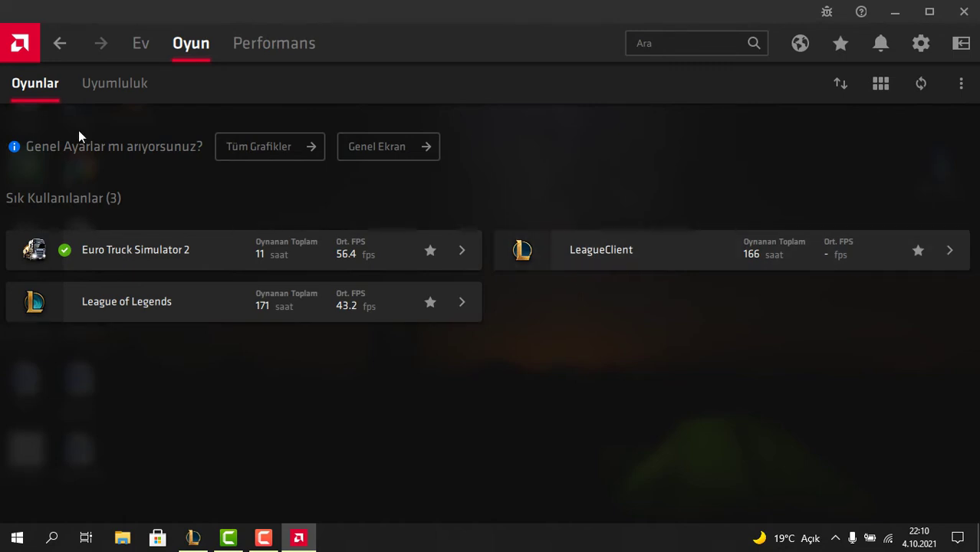
Step: Look through the Ev, Oyun and Performans sections and return to the Oyun games list
click(152, 45)
click(208, 46)
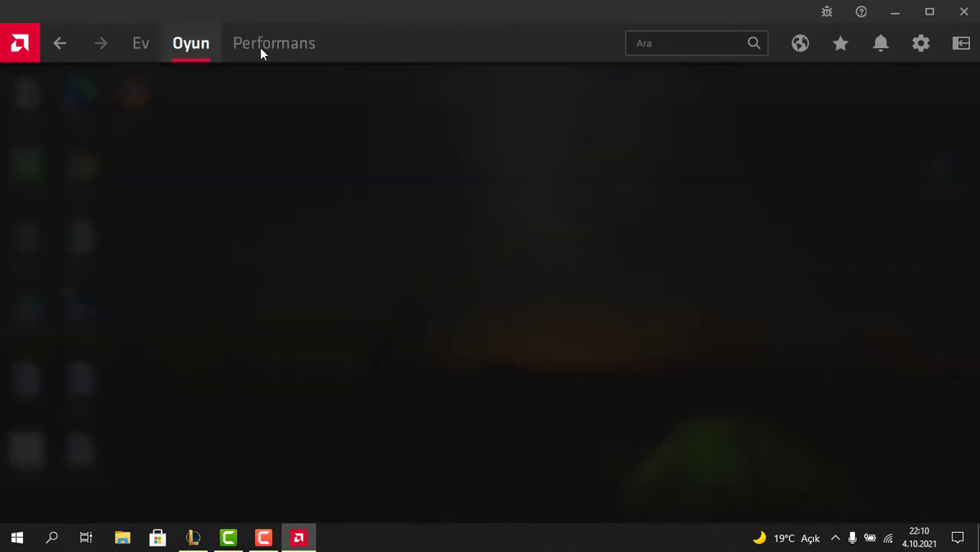
click(279, 47)
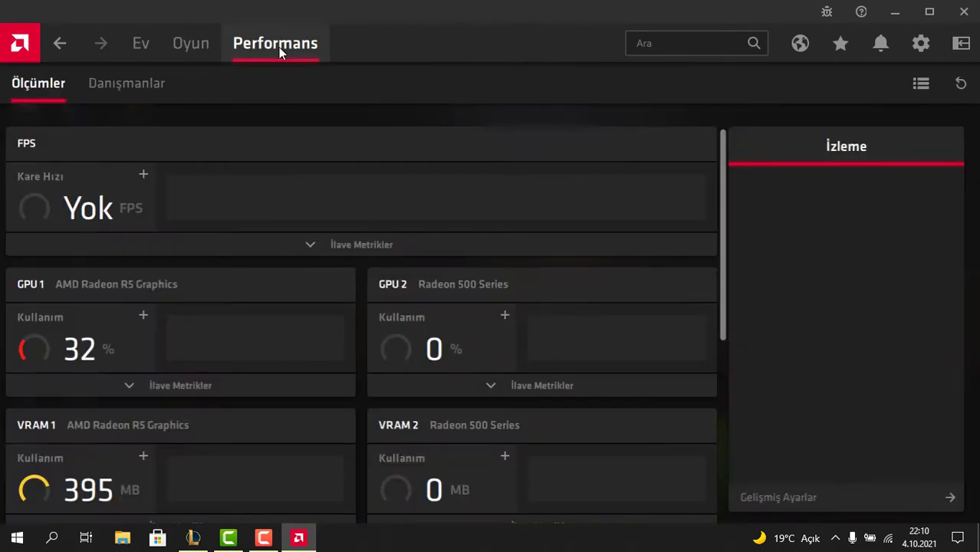
click(195, 48)
click(144, 44)
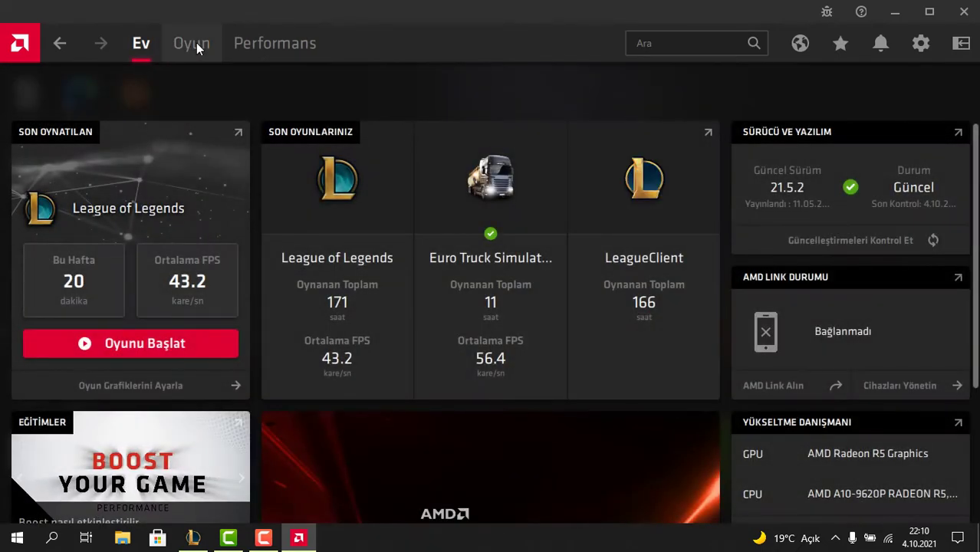
click(197, 44)
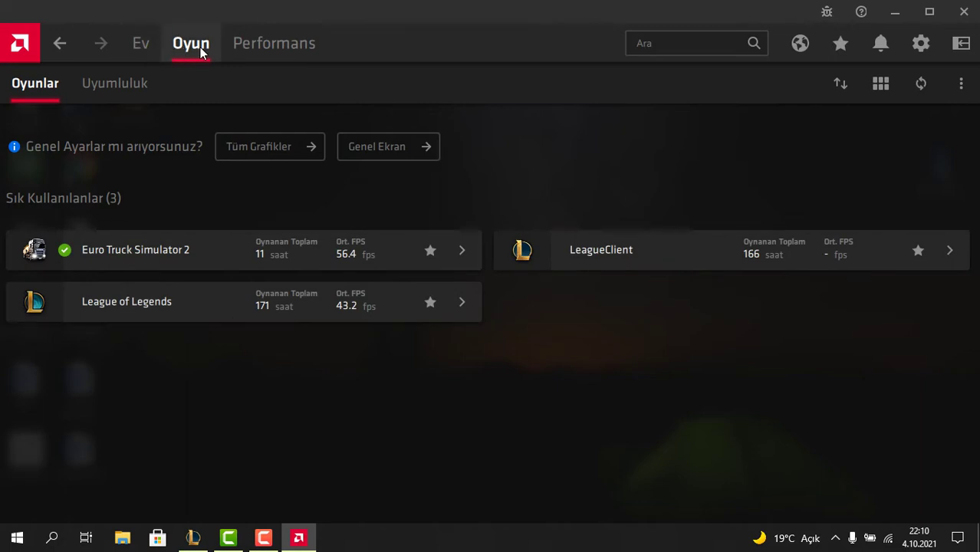
click(961, 86)
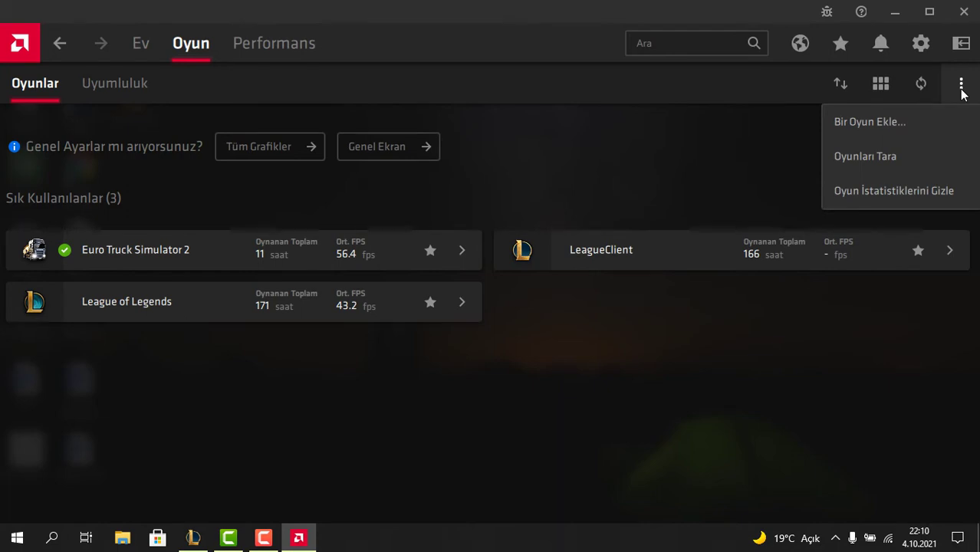
click(882, 122)
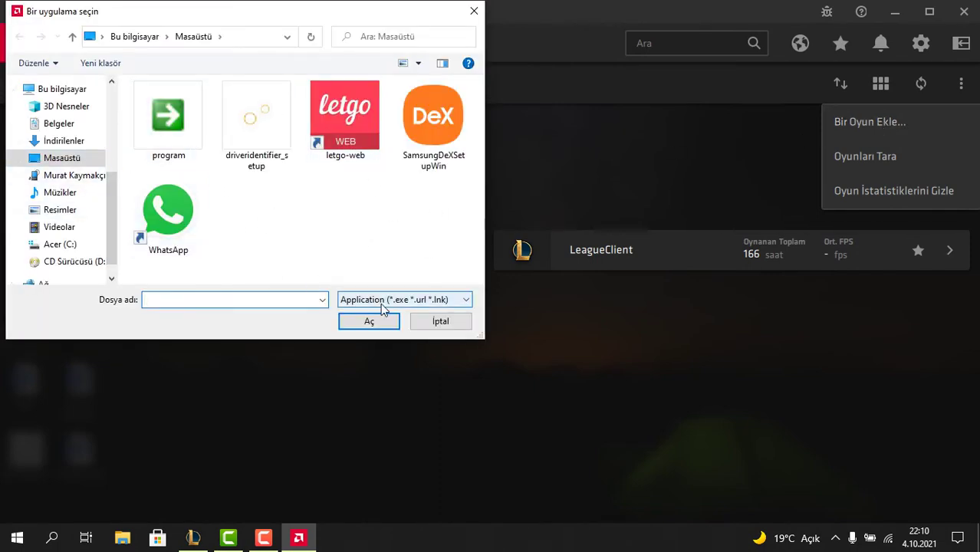
click(66, 125)
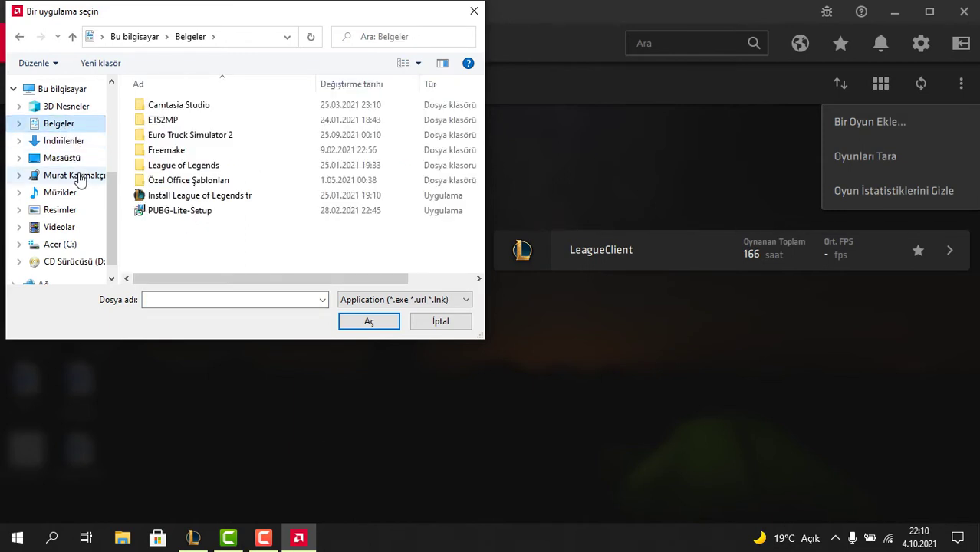
double_click(166, 121)
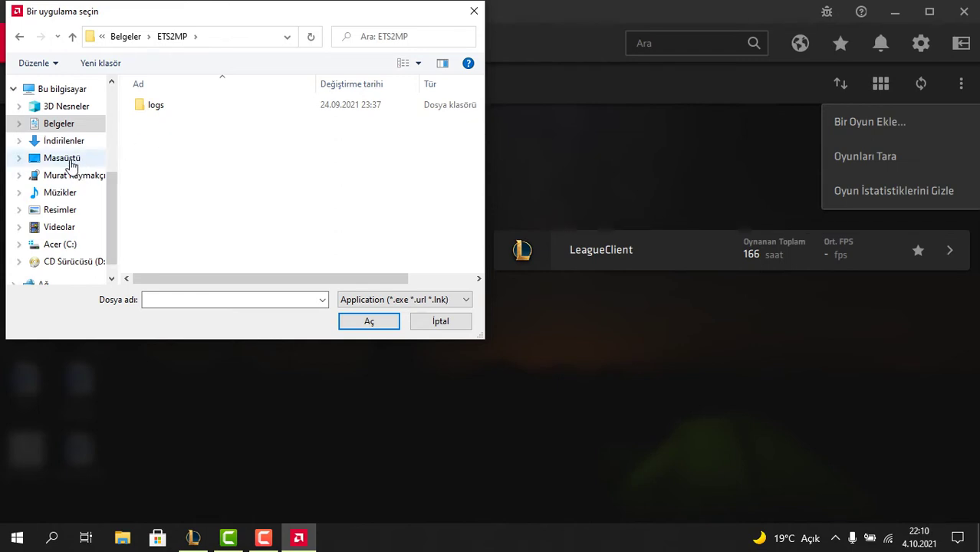
scroll(71, 176, down, 1)
scroll(70, 181, up, 1)
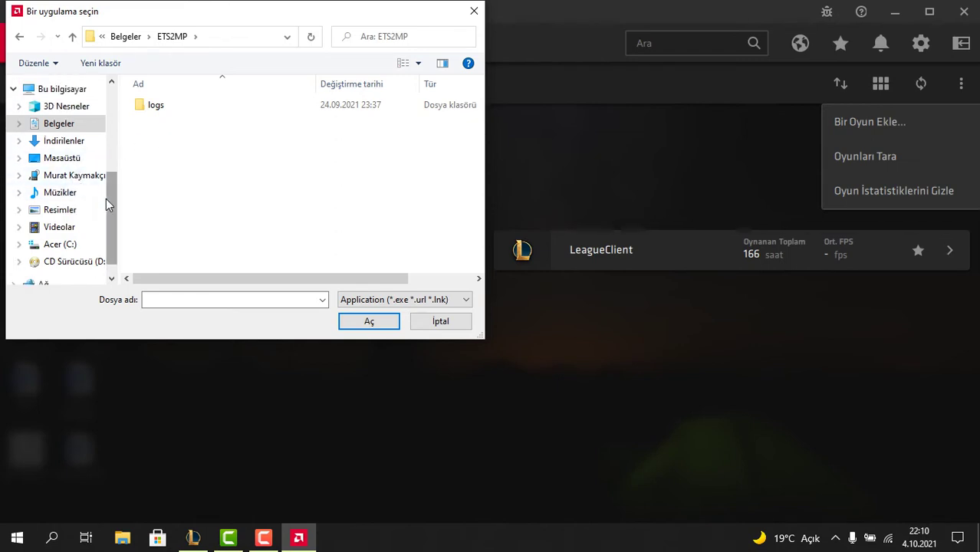
click(434, 322)
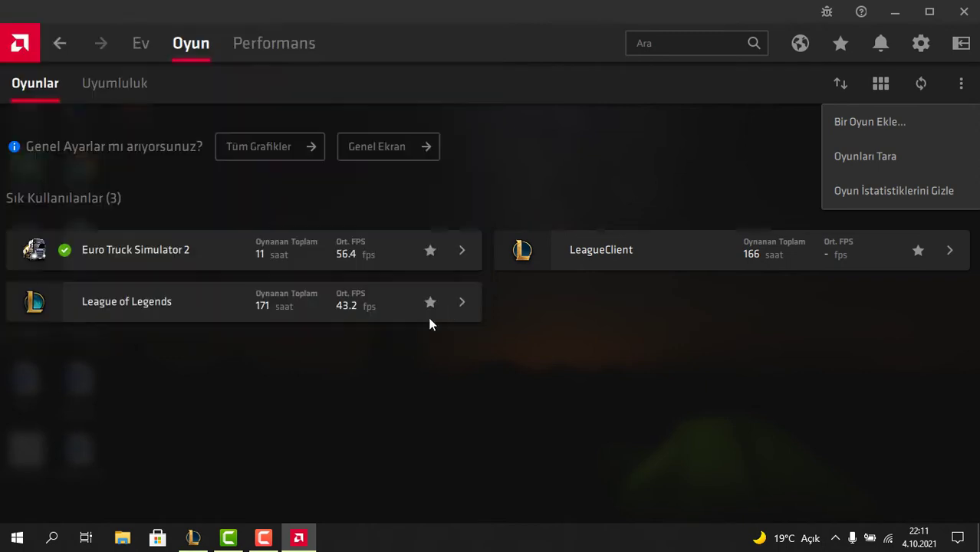
Step: Minimize Radeon Software and check the desktop's program folder for the game shortcut, closing the folder again
click(894, 17)
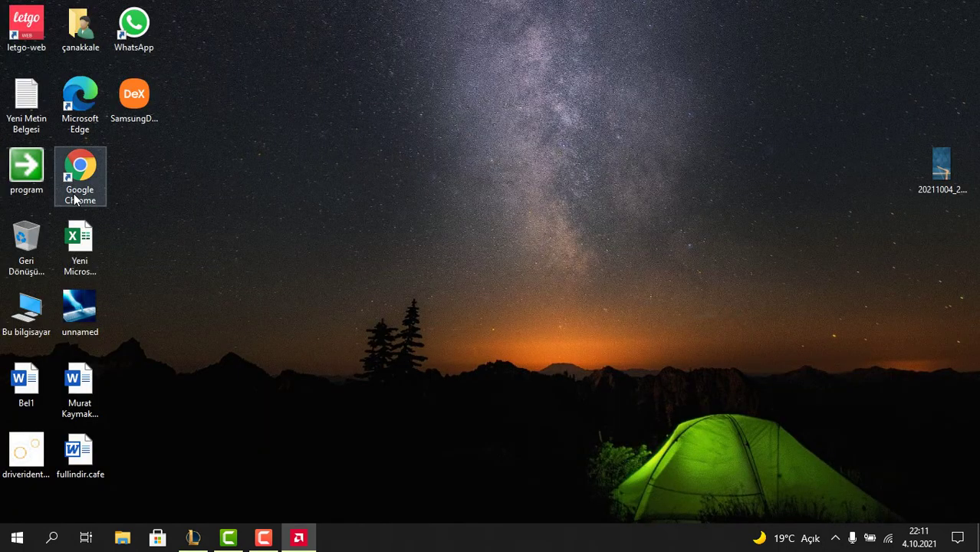
click(23, 170)
double_click(23, 171)
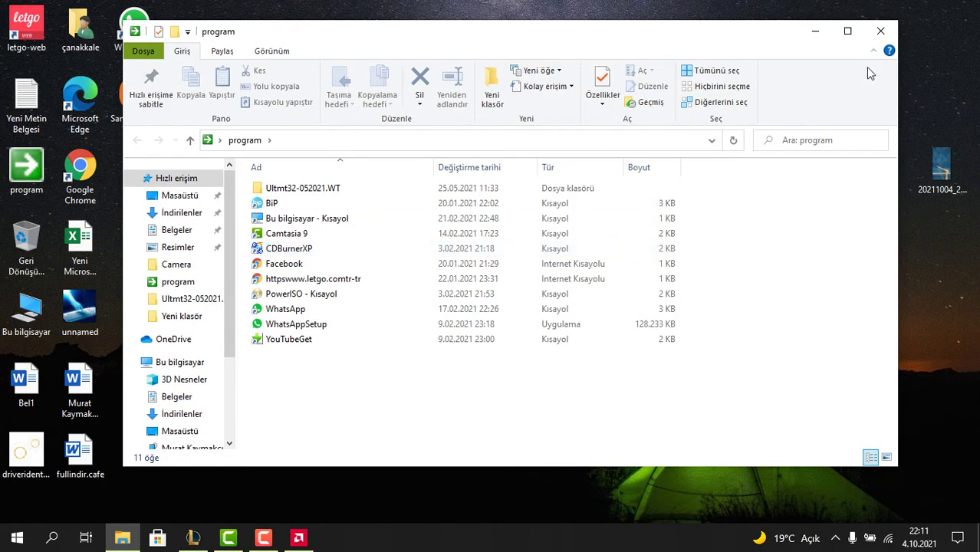
click(880, 31)
Step: Copy the TruckersMP shortcut from the çanakkale folder to the desktop, close the folder and place the icon in an empty desktop area
click(84, 41)
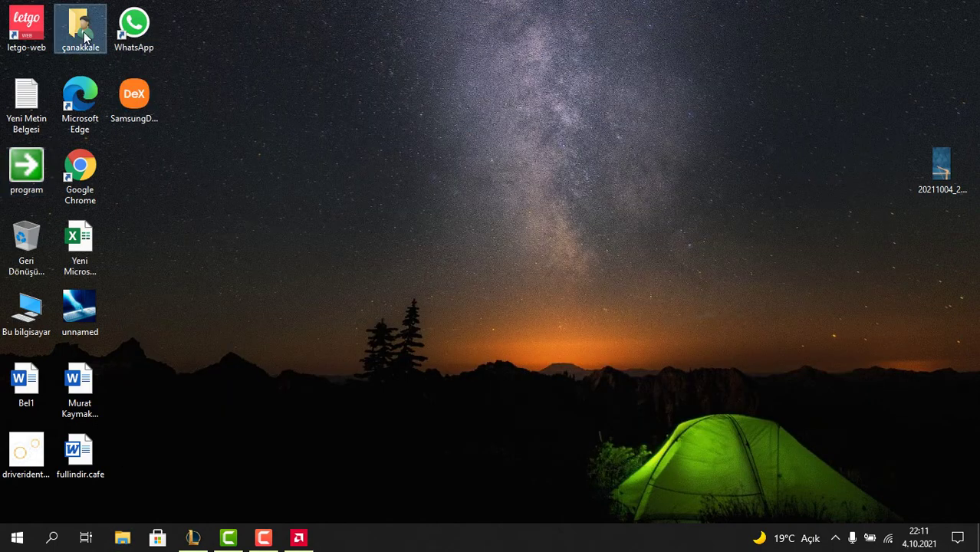
double_click(85, 41)
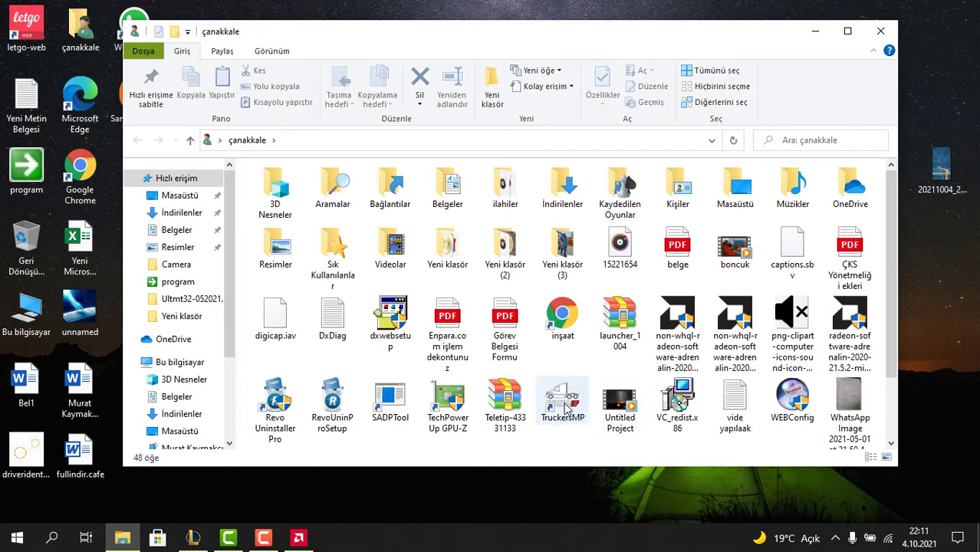
drag(579, 415, 975, 307)
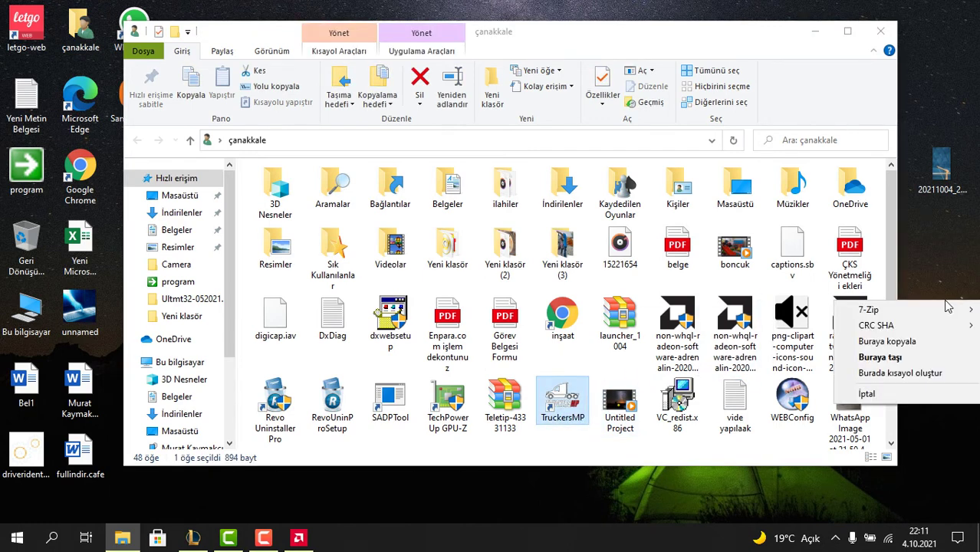
click(906, 345)
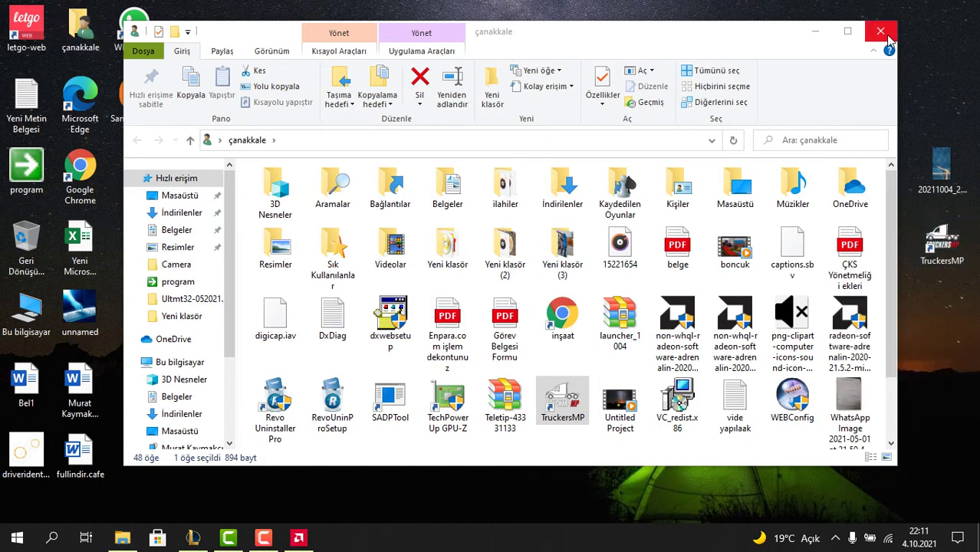
click(880, 31)
drag(929, 259, 349, 230)
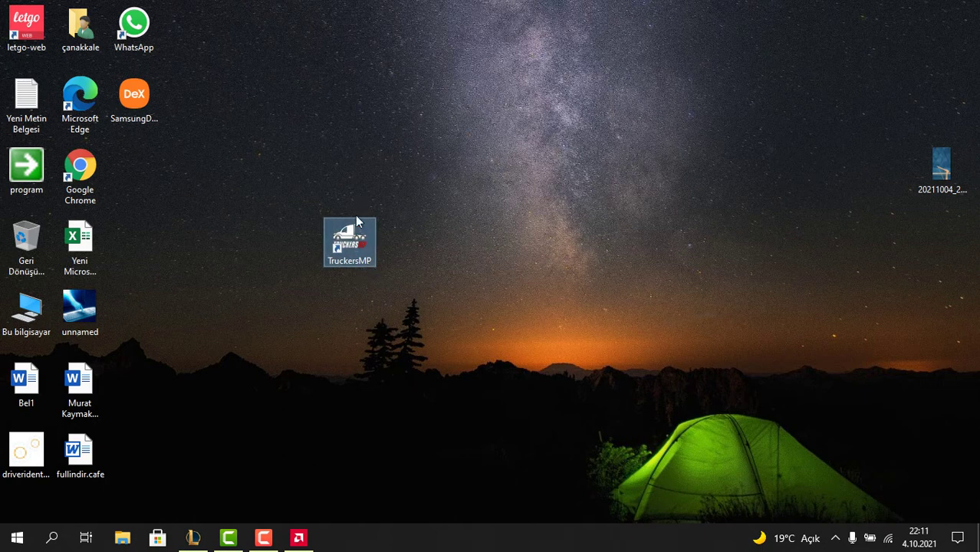
Step: Switch back to Radeon Software and add the desktop's TruckersMP shortcut to the games list
click(298, 537)
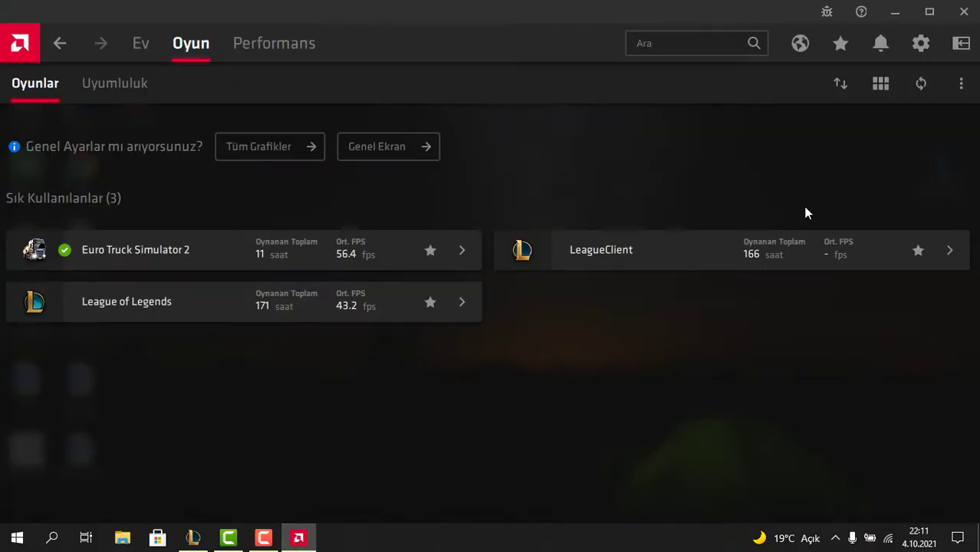
click(961, 84)
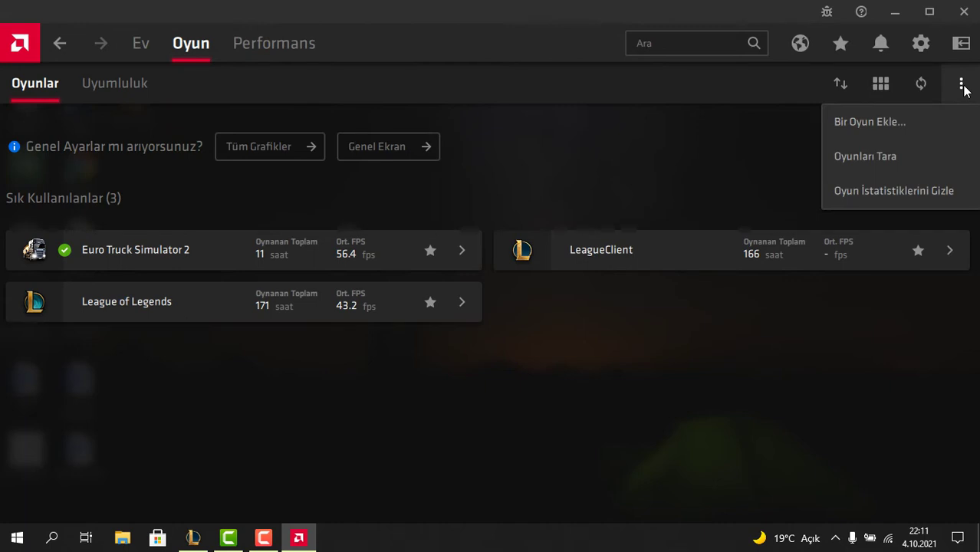
click(886, 125)
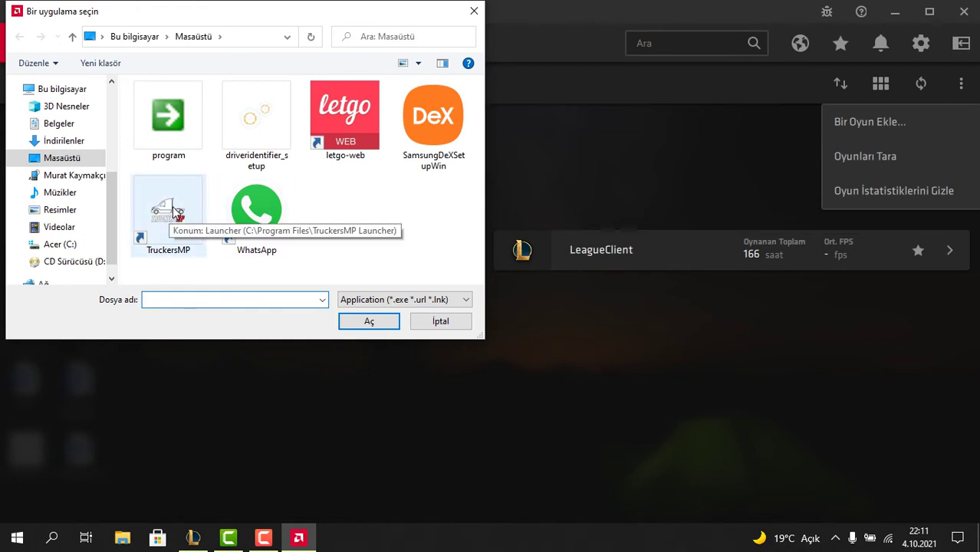
click(175, 210)
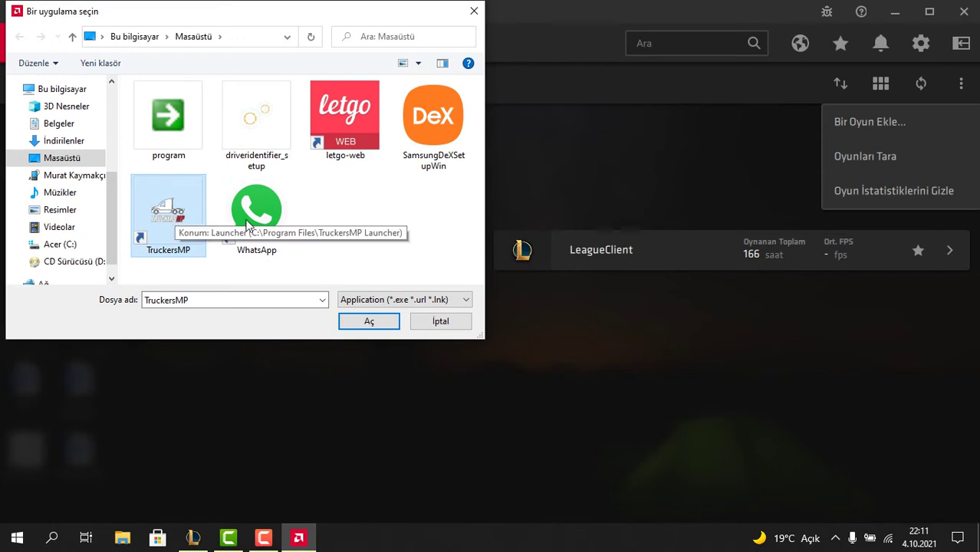
click(367, 322)
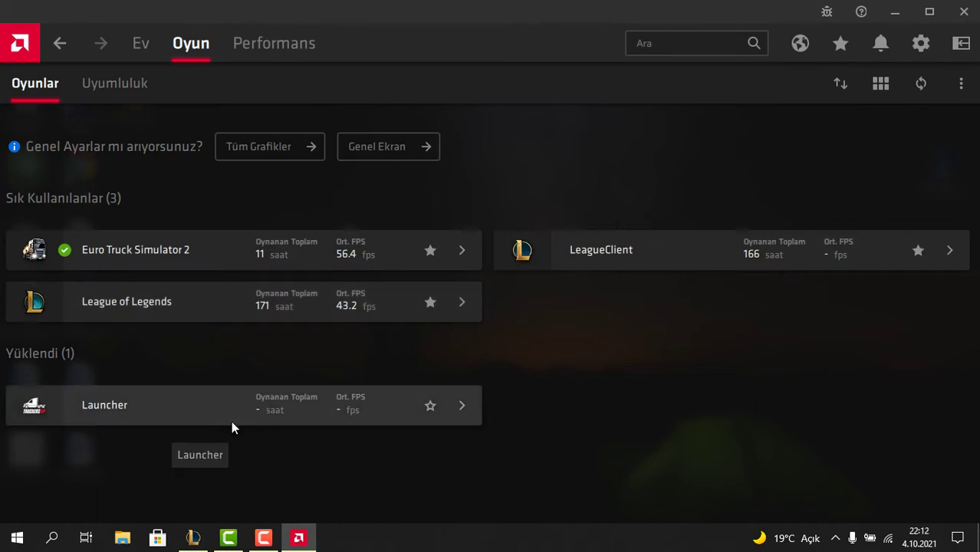
Step: Open the TruckersMP Launcher's game profile and review its graphics and display settings, including the expanded Gelişmiş options
click(462, 406)
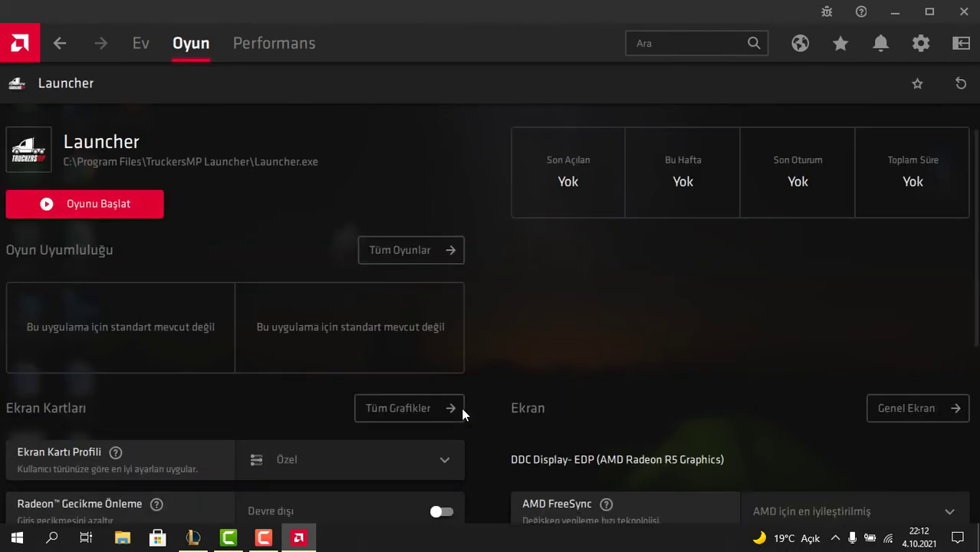
scroll(451, 399, down, 4)
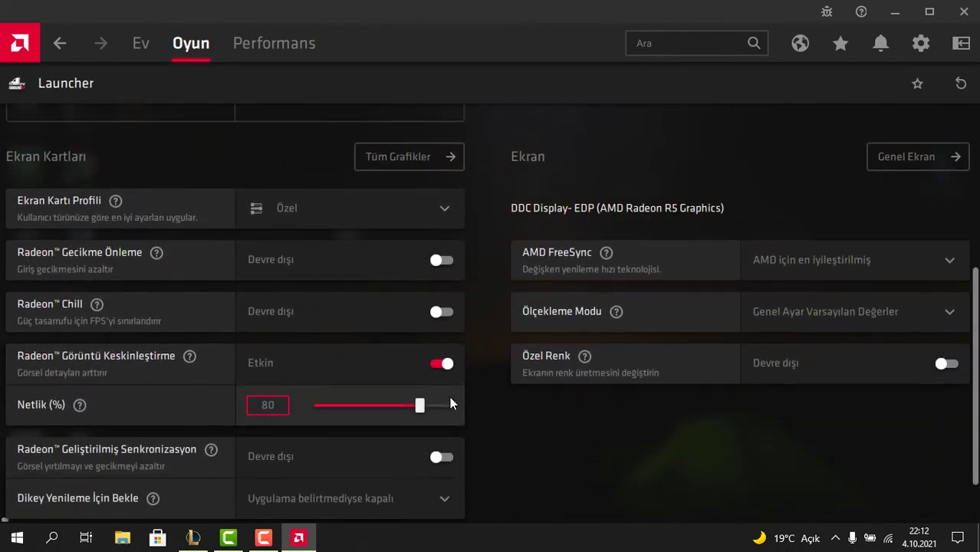
scroll(449, 396, down, 1)
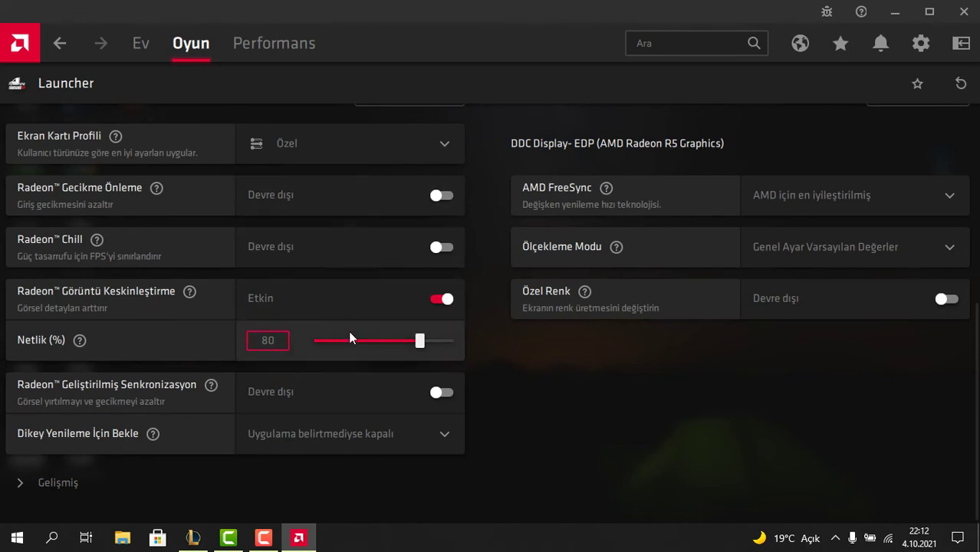
click(69, 483)
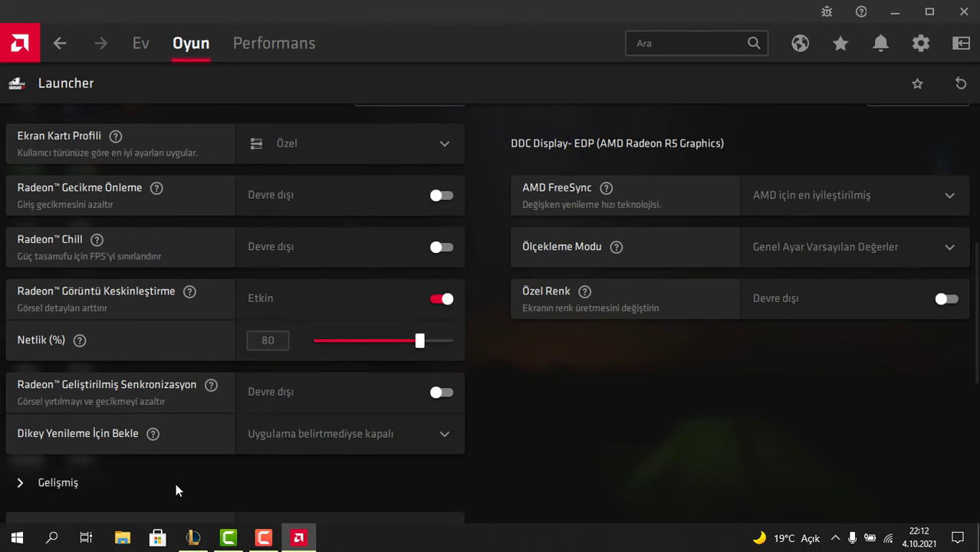
scroll(540, 396, down, 5)
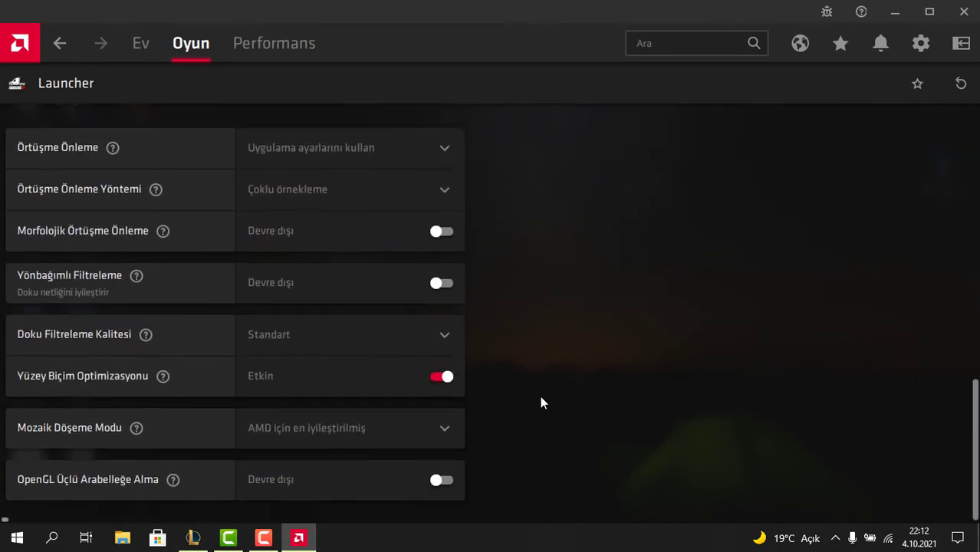
scroll(541, 402, up, 10)
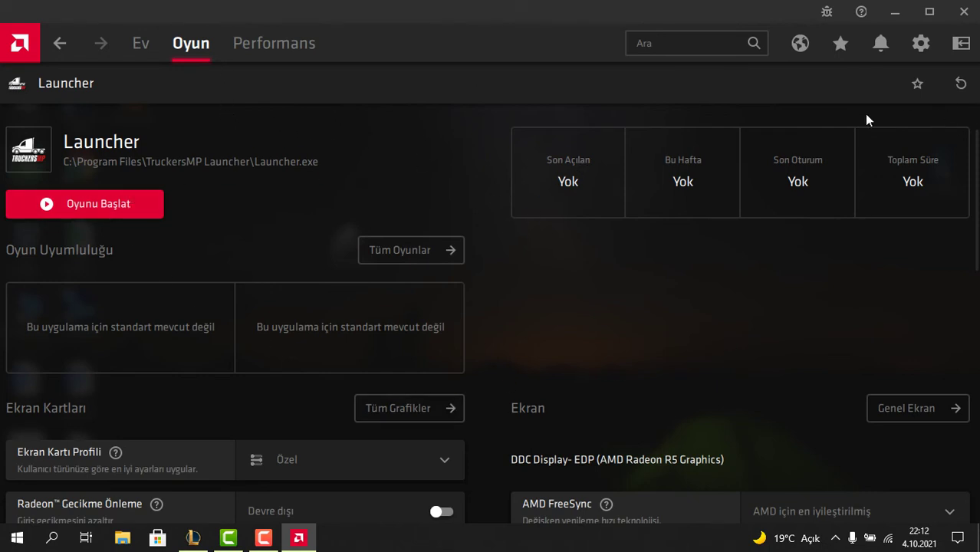
Step: Return to the games list and open the global graphics settings (Tüm Grafikler) to review the GPU 1 options
click(63, 47)
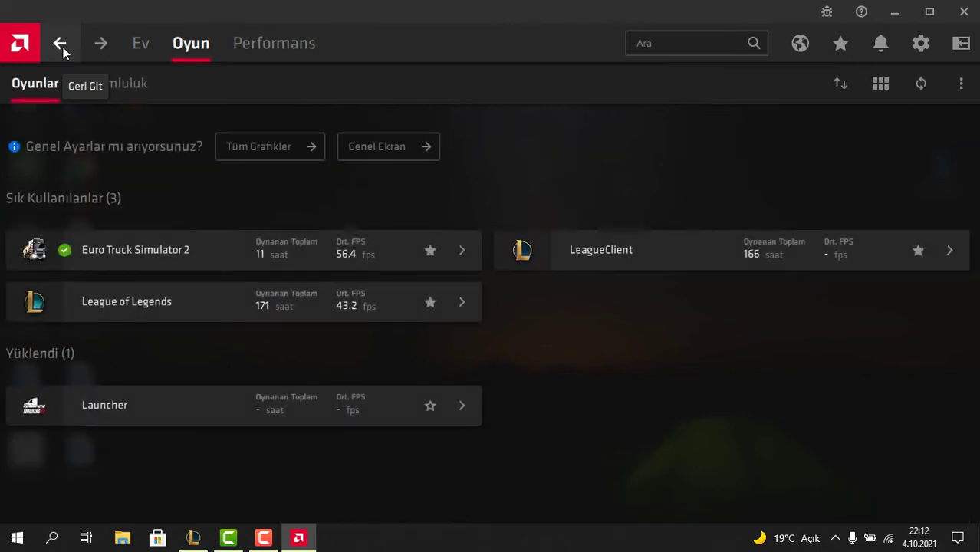
click(279, 157)
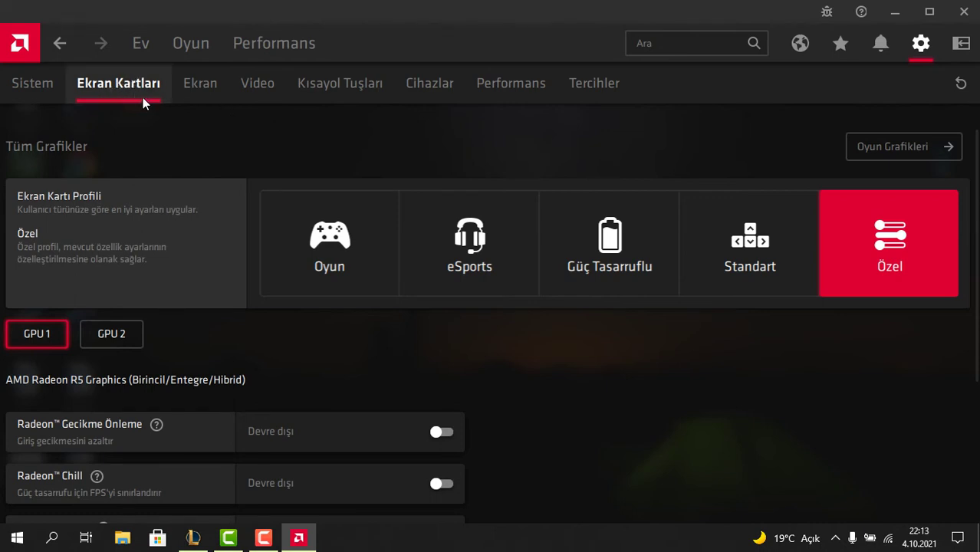
scroll(187, 306, down, 2)
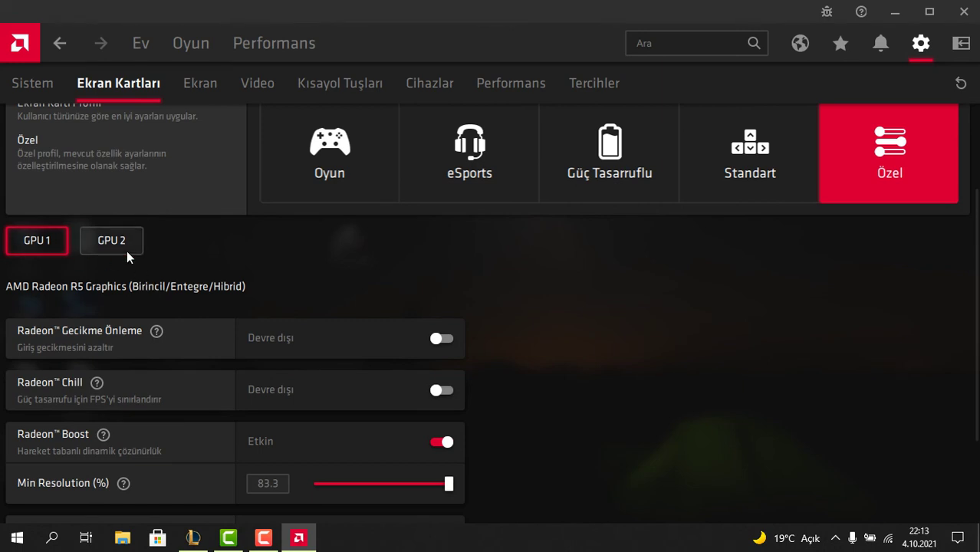
scroll(325, 284, down, 2)
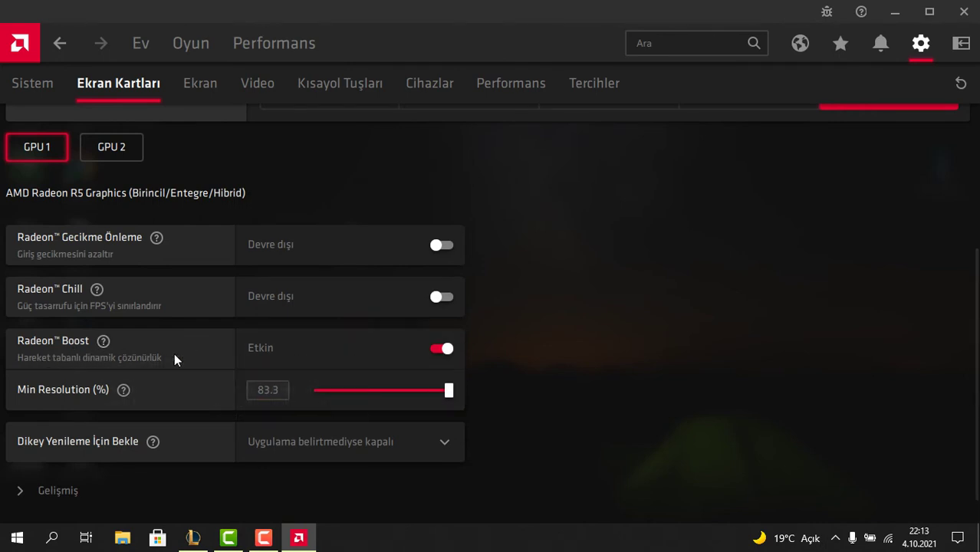
Step: Turn Radeon Boost off for GPU 1 and enable it again
click(440, 351)
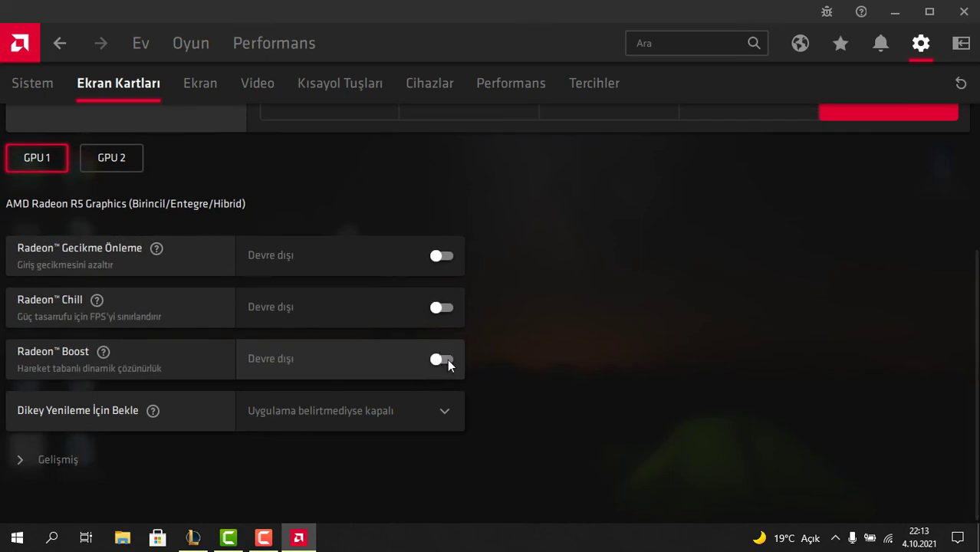
click(447, 358)
scroll(500, 359, down, 1)
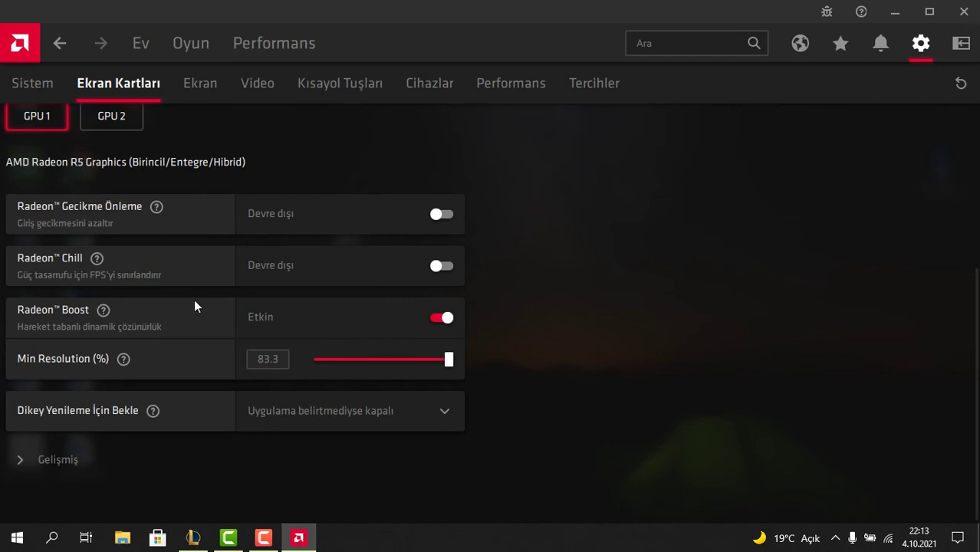
Step: Apply the Oyun graphics profile in the global graphics settings
scroll(200, 310, up, 4)
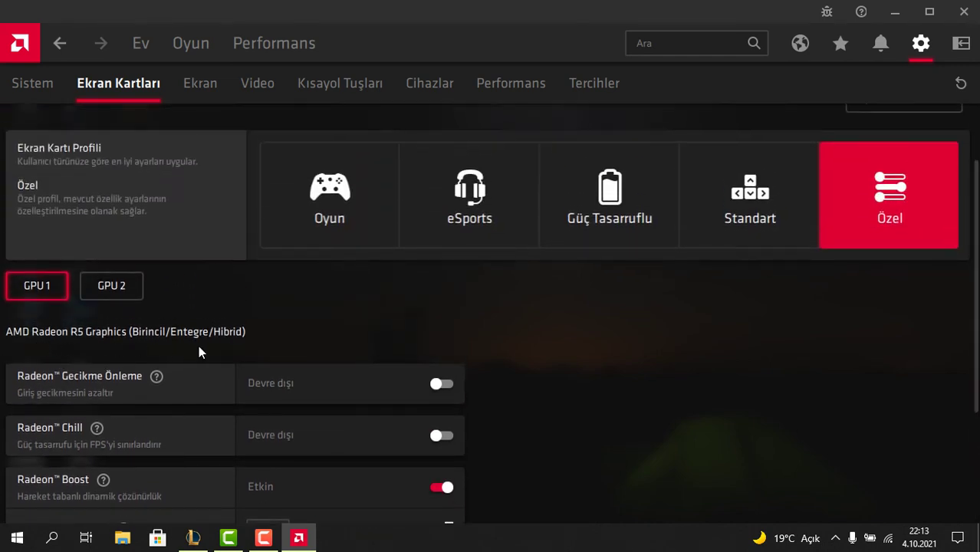
scroll(199, 353, up, 1)
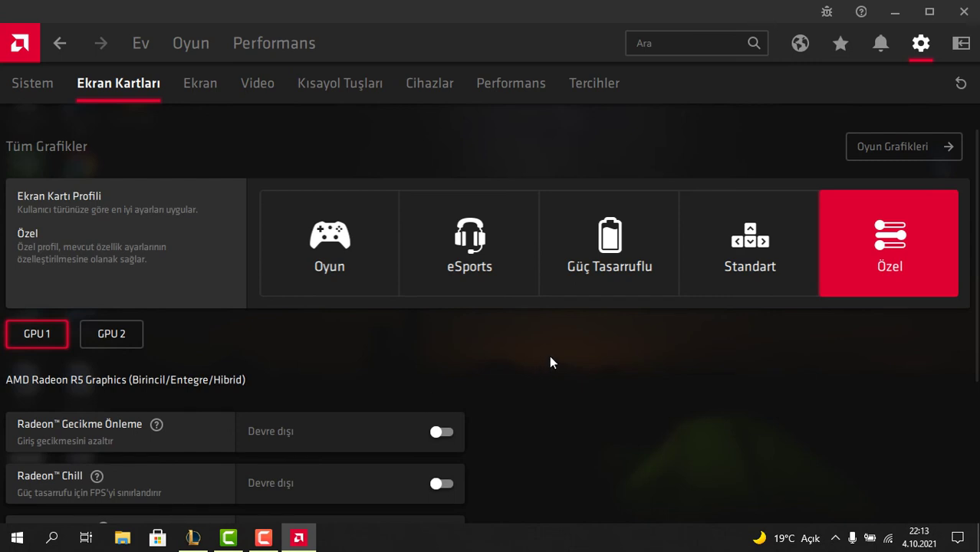
scroll(551, 368, down, 3)
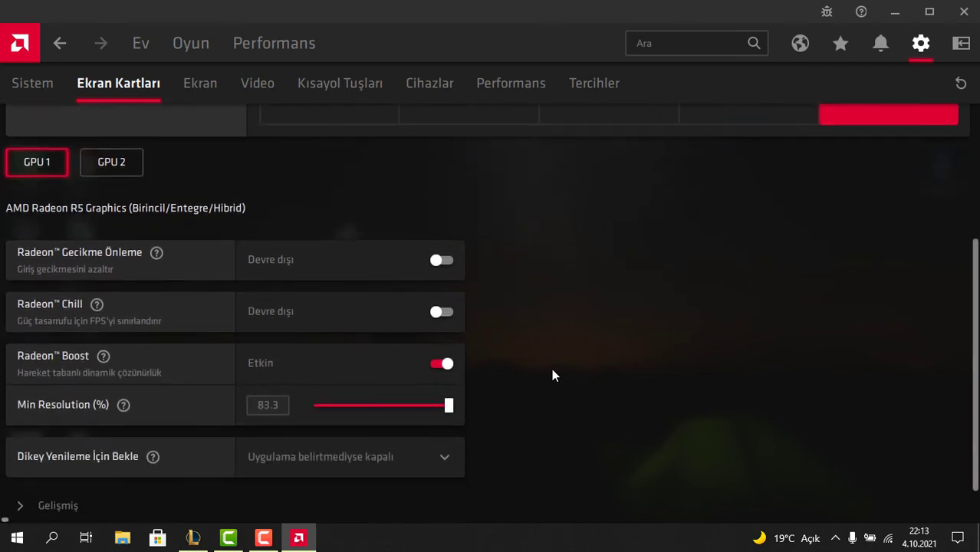
scroll(551, 368, up, 4)
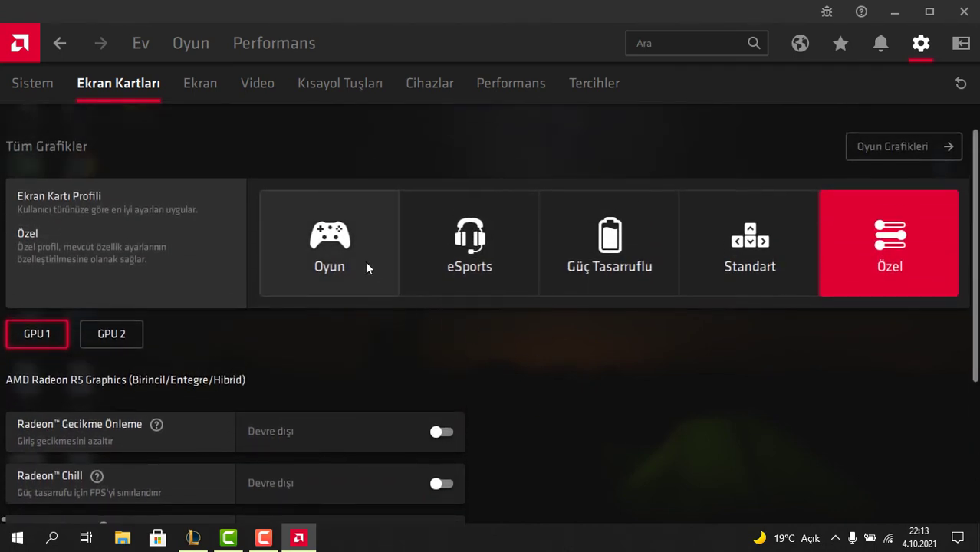
click(365, 264)
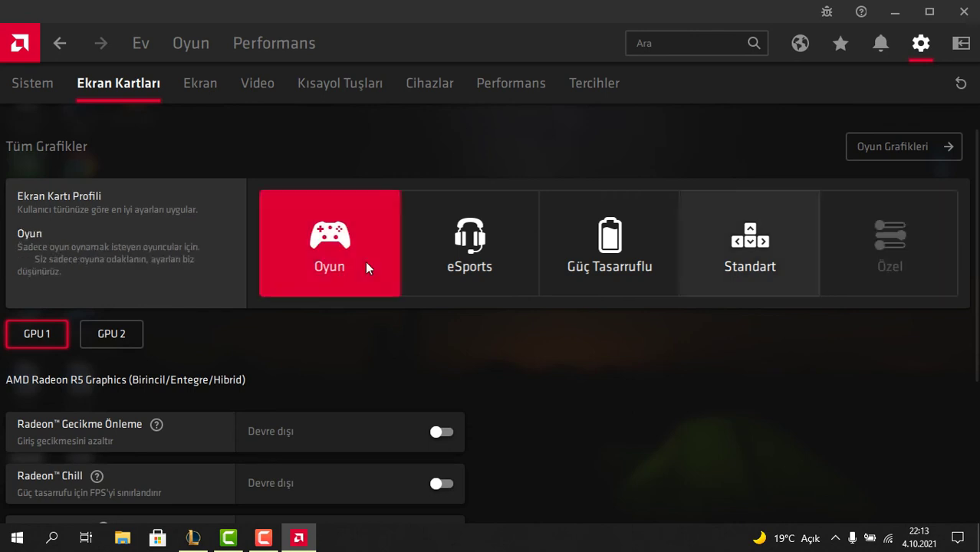
Step: Check the GPU 1 options under the Oyun profile and enable Radeon Boost
scroll(618, 428, down, 4)
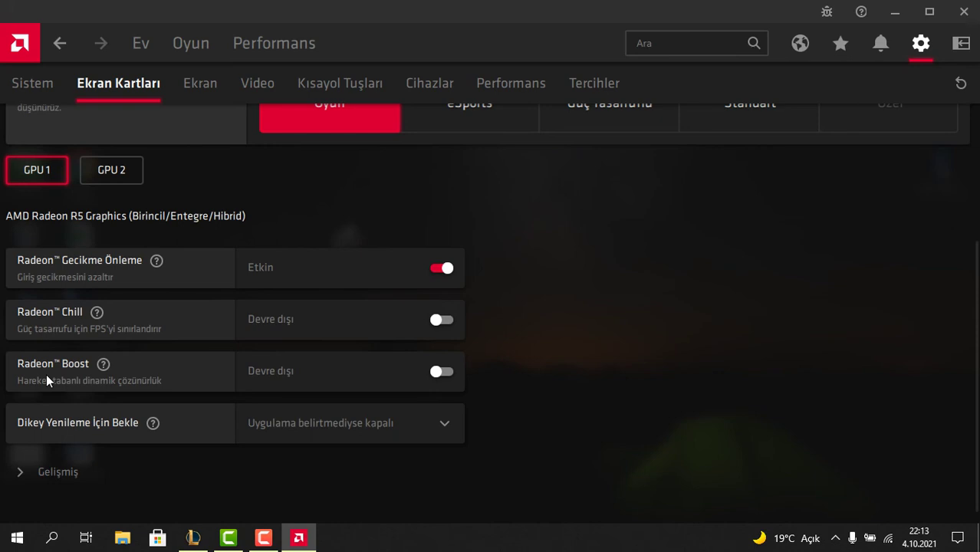
scroll(451, 381, up, 2)
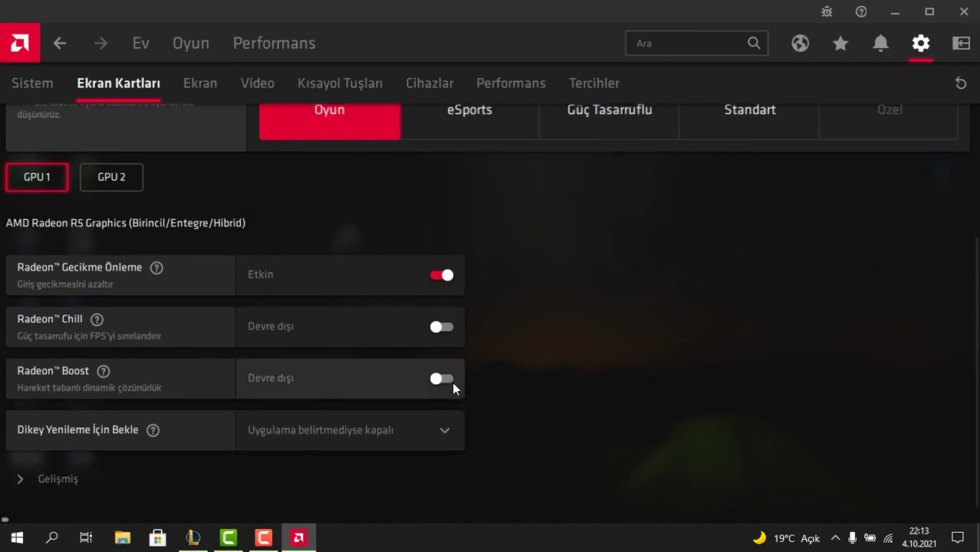
scroll(441, 387, down, 2)
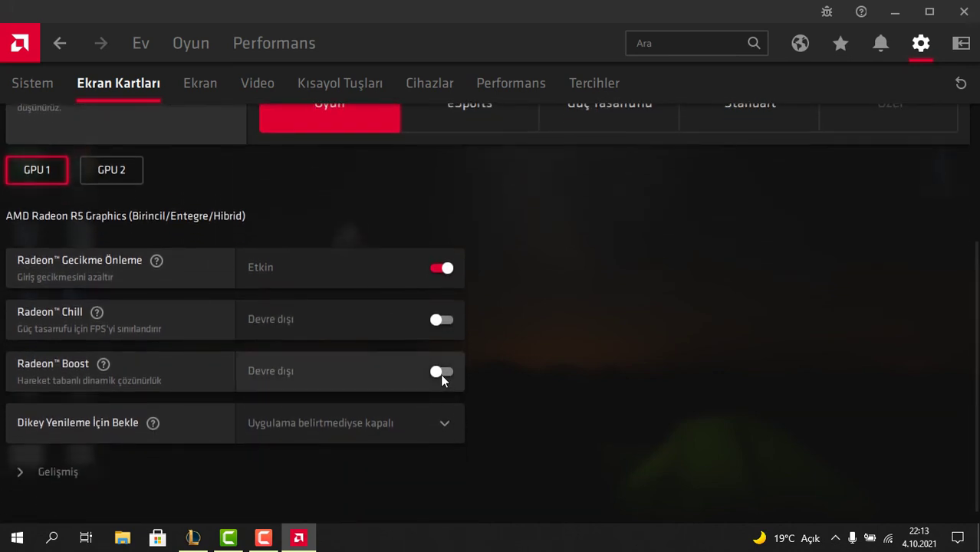
click(441, 372)
scroll(890, 300, up, 3)
scroll(889, 300, up, 1)
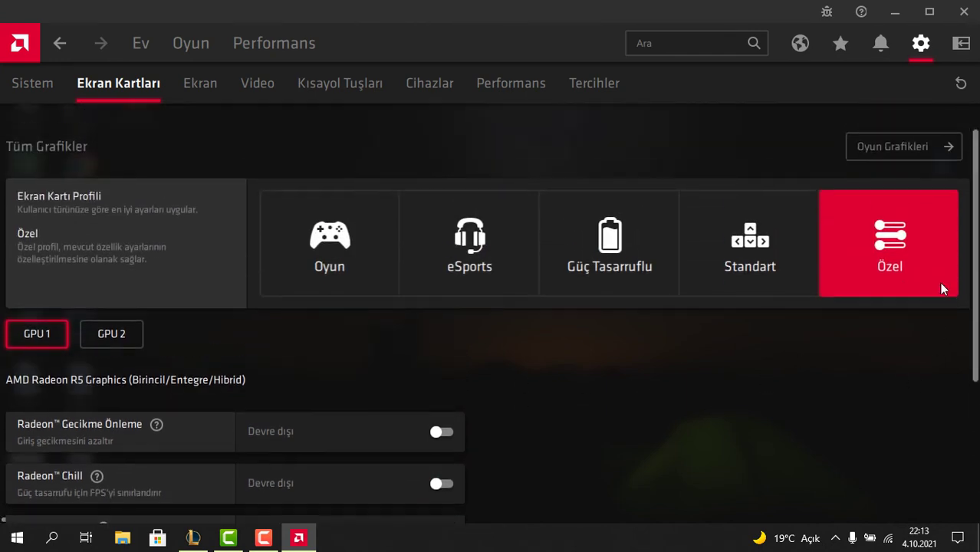
Step: Switch to the GPU 2 graphics settings and enable Radeon Boost there
click(118, 334)
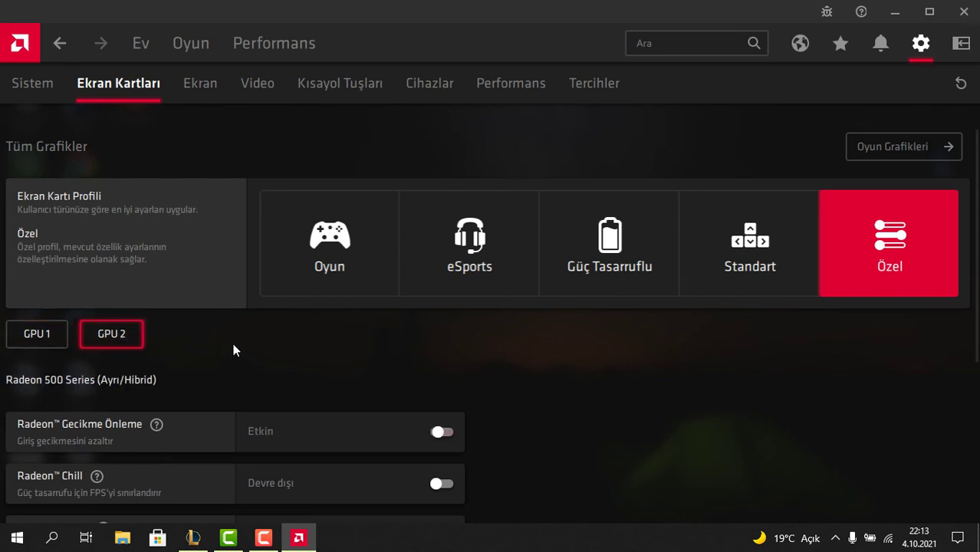
scroll(565, 359, down, 5)
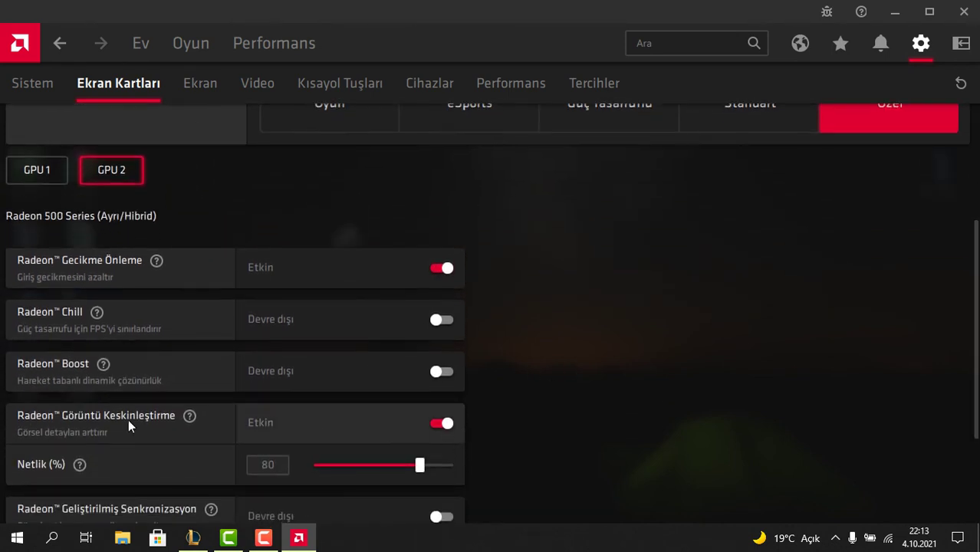
click(442, 371)
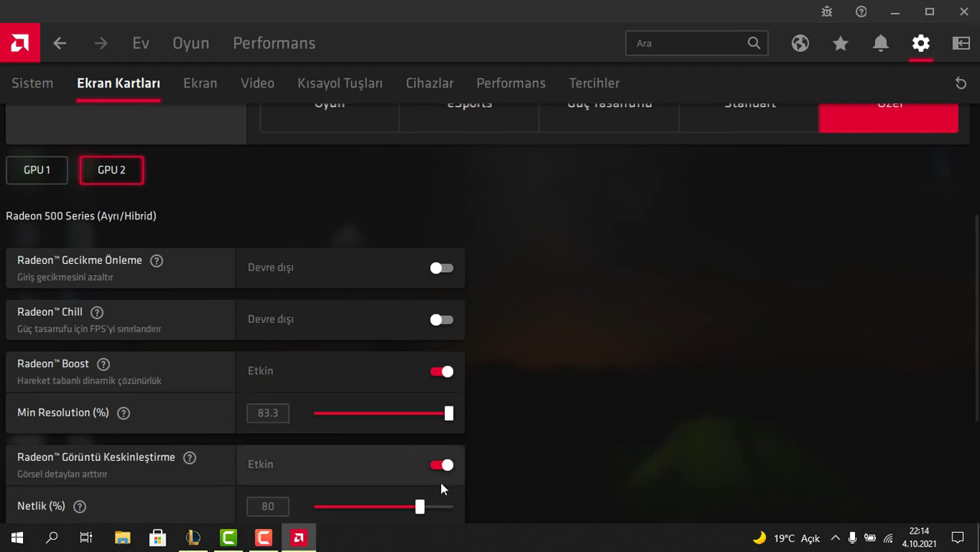
Step: Review the profile and feature settings of GPU 2, and close Radeon Software
scroll(604, 429, up, 5)
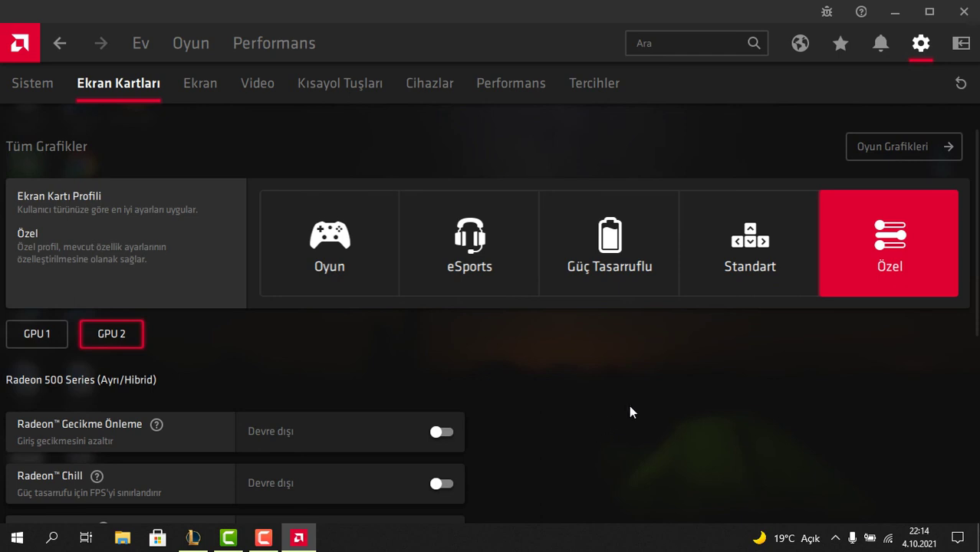
scroll(689, 408, down, 5)
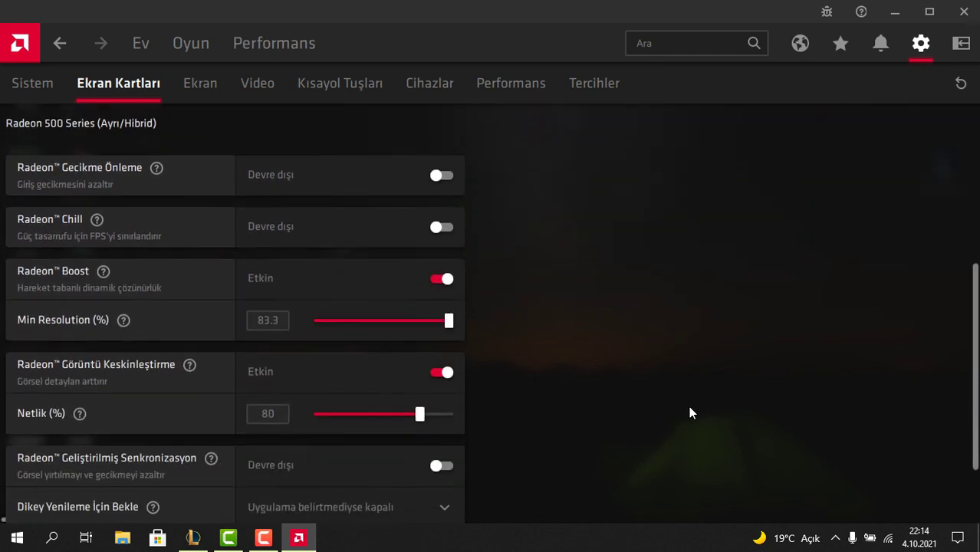
scroll(751, 410, up, 4)
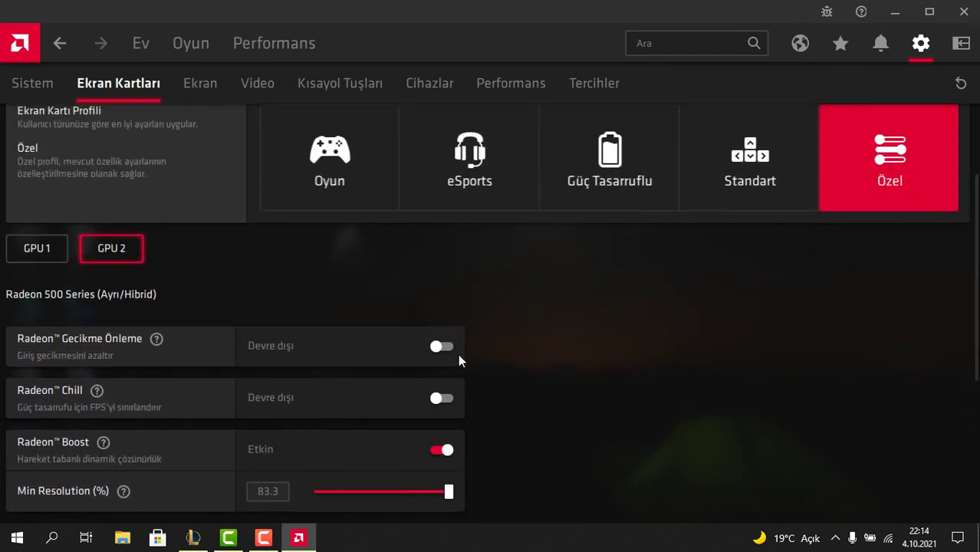
scroll(515, 389, up, 1)
scroll(516, 389, up, 2)
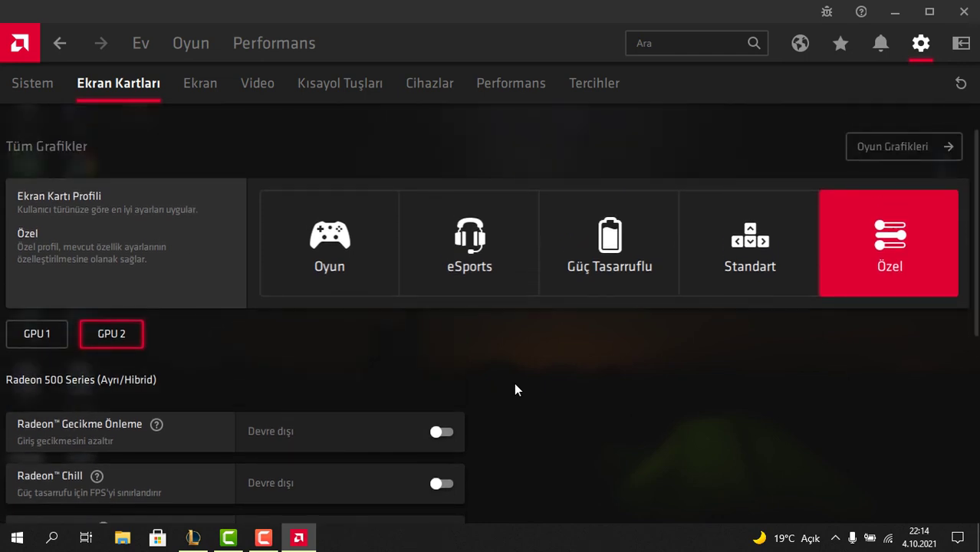
scroll(515, 390, down, 6)
scroll(516, 390, down, 2)
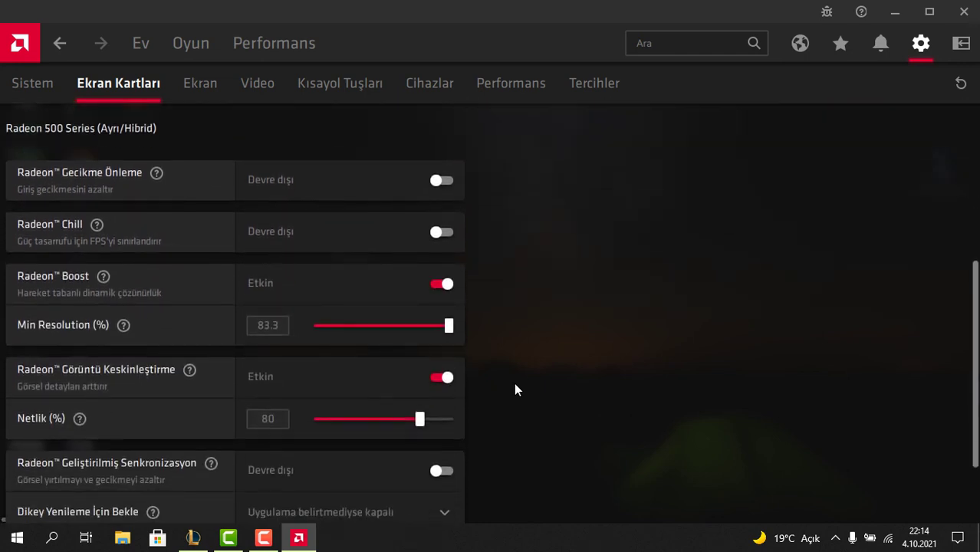
scroll(515, 389, up, 8)
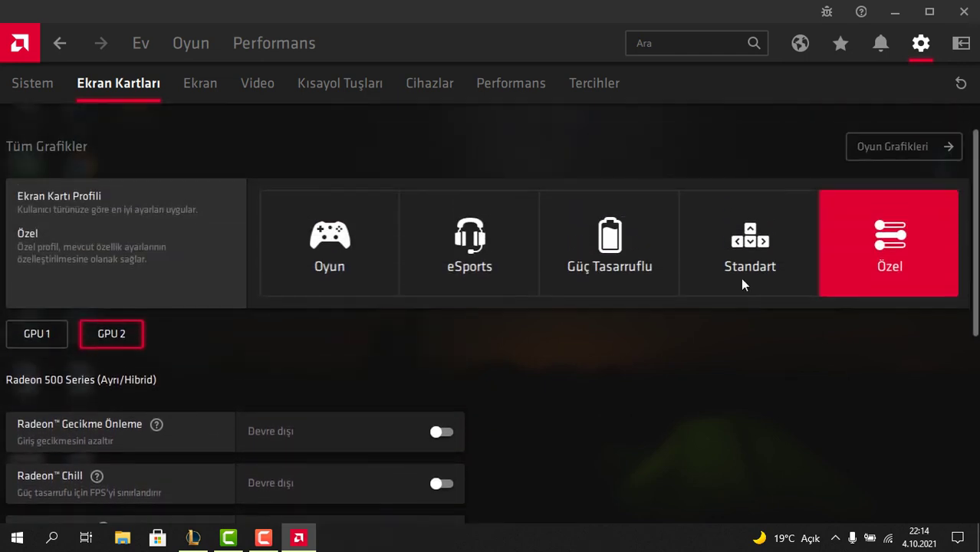
click(964, 12)
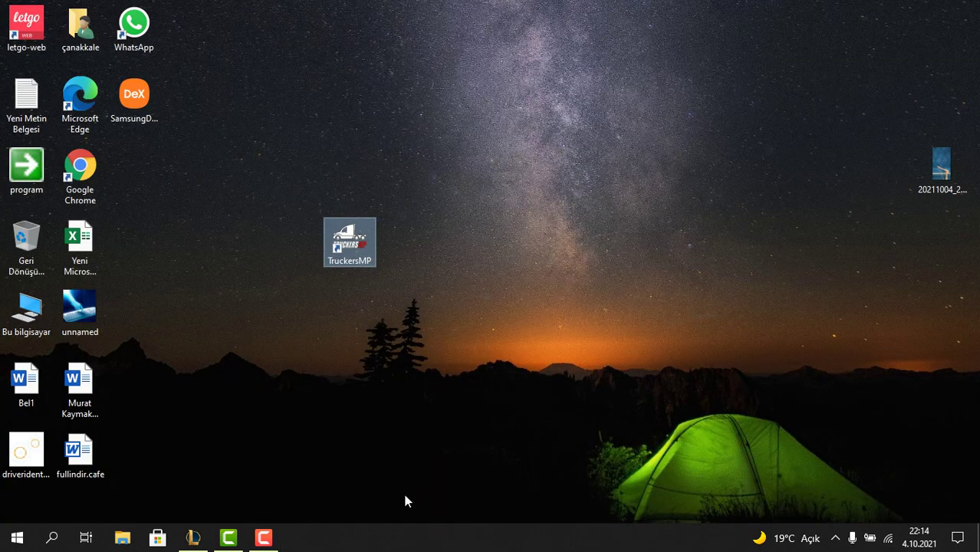